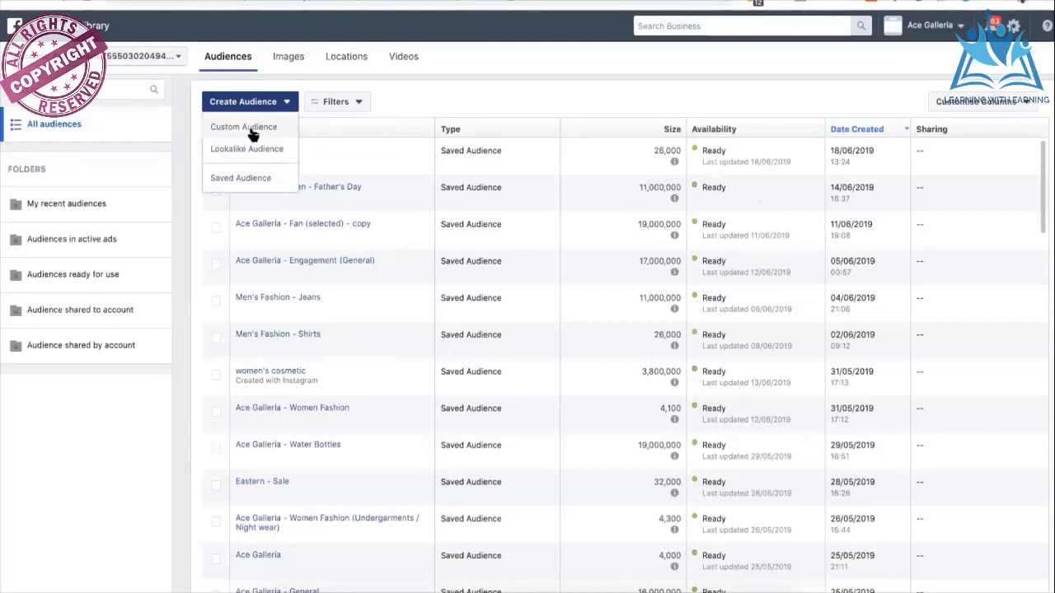
- Start a Custom Audience based on website traffic and include all website visitors
left_click(252, 134)
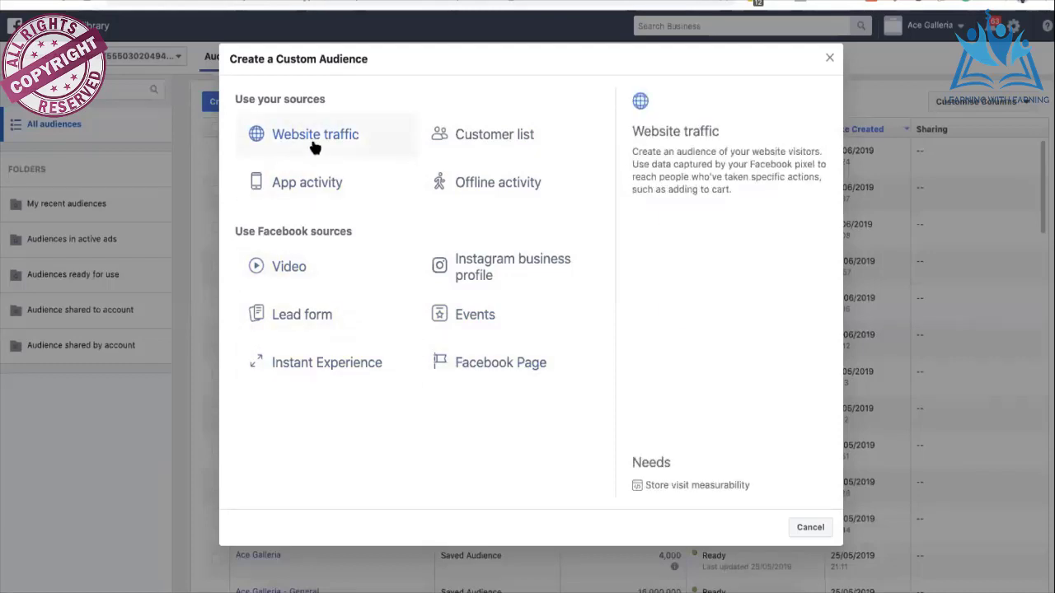
key("Escape")
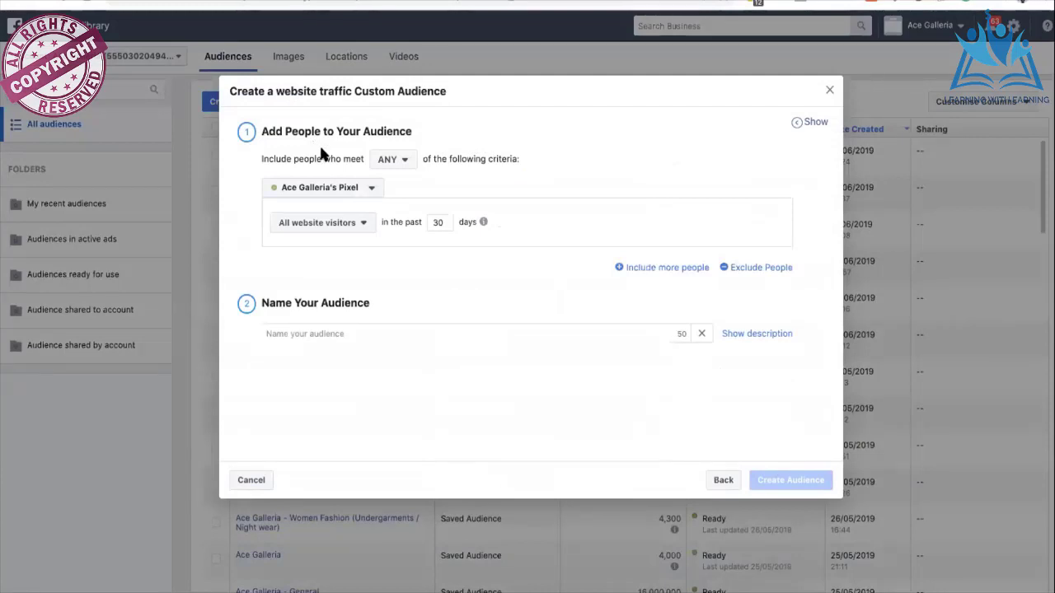
left_click(359, 223)
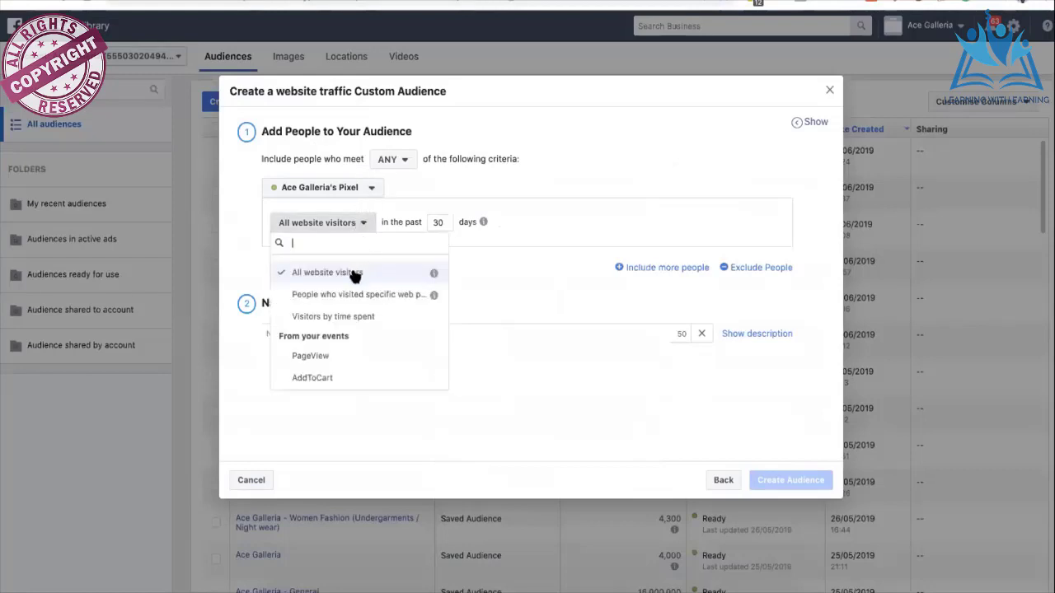
left_click(354, 275)
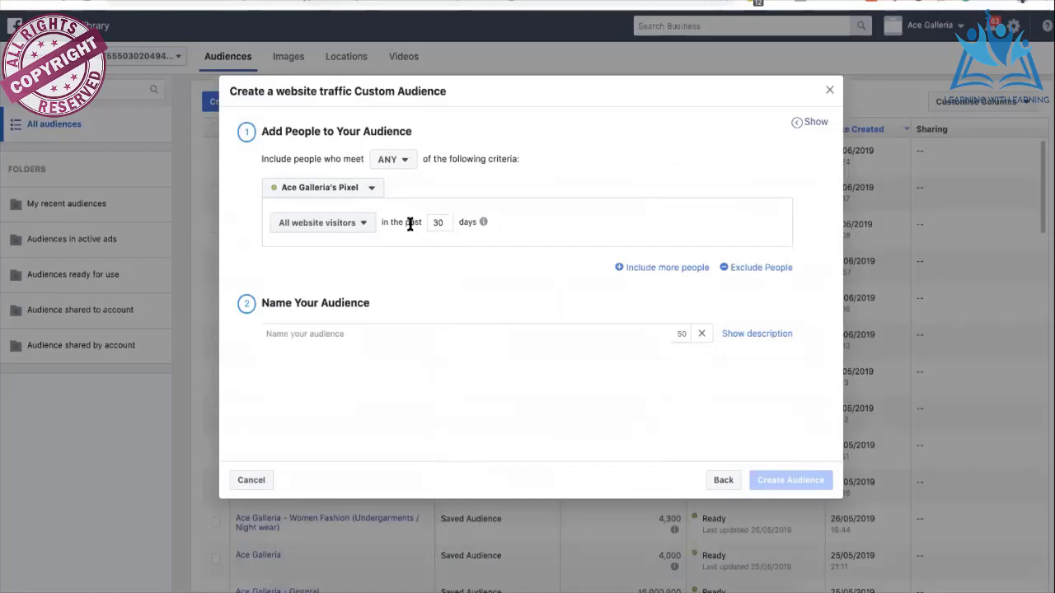
- Name the website traffic audience "All visitors - 30 Days"
double_click(448, 222)
left_click(307, 334)
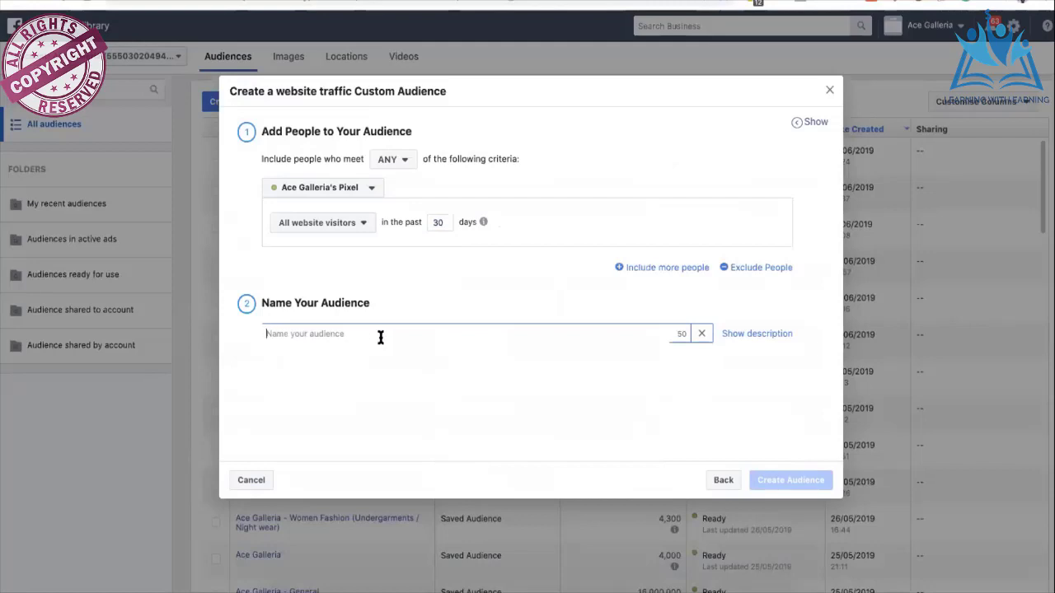
type("All ")
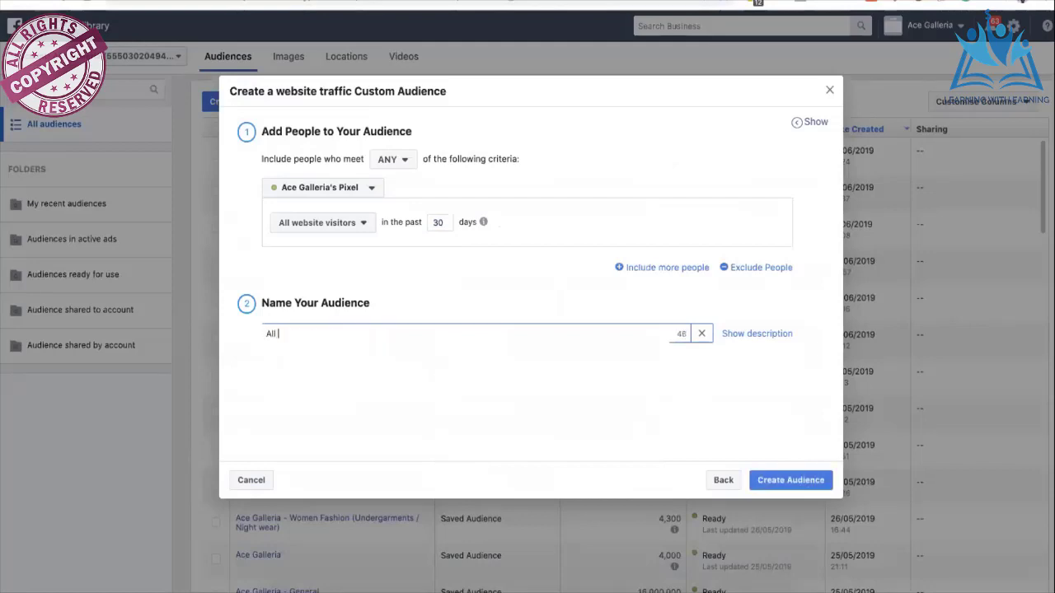
type("visitore")
key("BackSpace")
type("s - 3- Days")
left_click(324, 334)
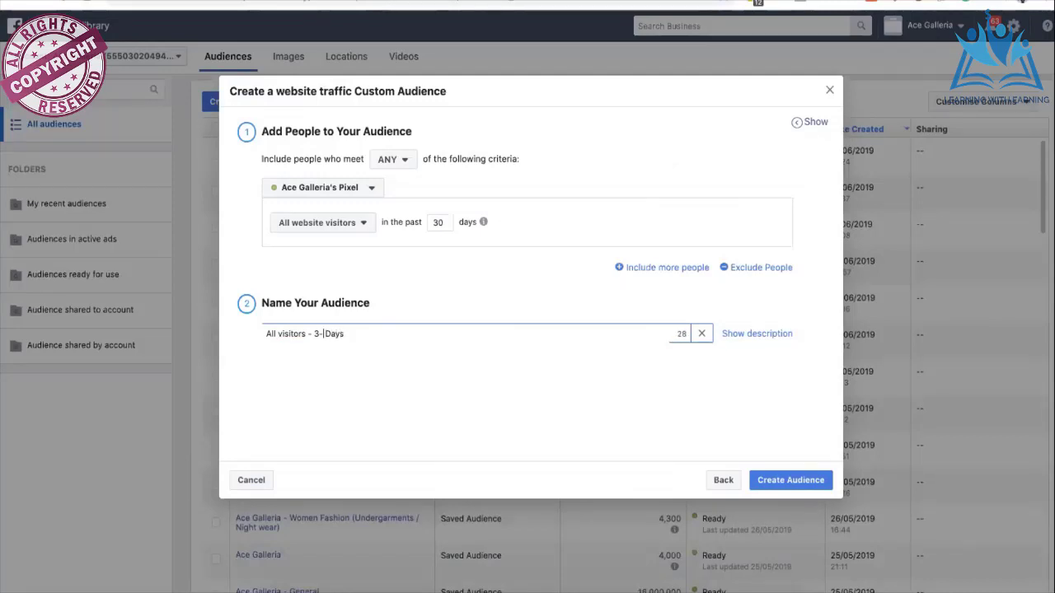
key("BackSpace")
type("0")
- Set the audience's visitor time window to the past 180 days
left_click(440, 218)
key("BackSpace")
key("BackSpace")
type("190")
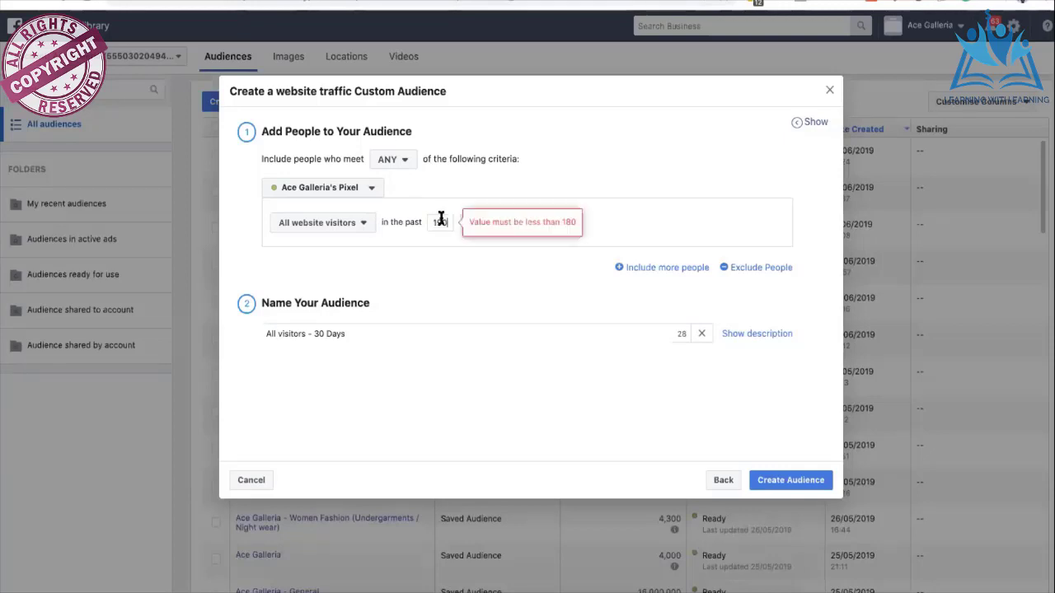
key("BackSpace")
key("BackSpace")
type("80")
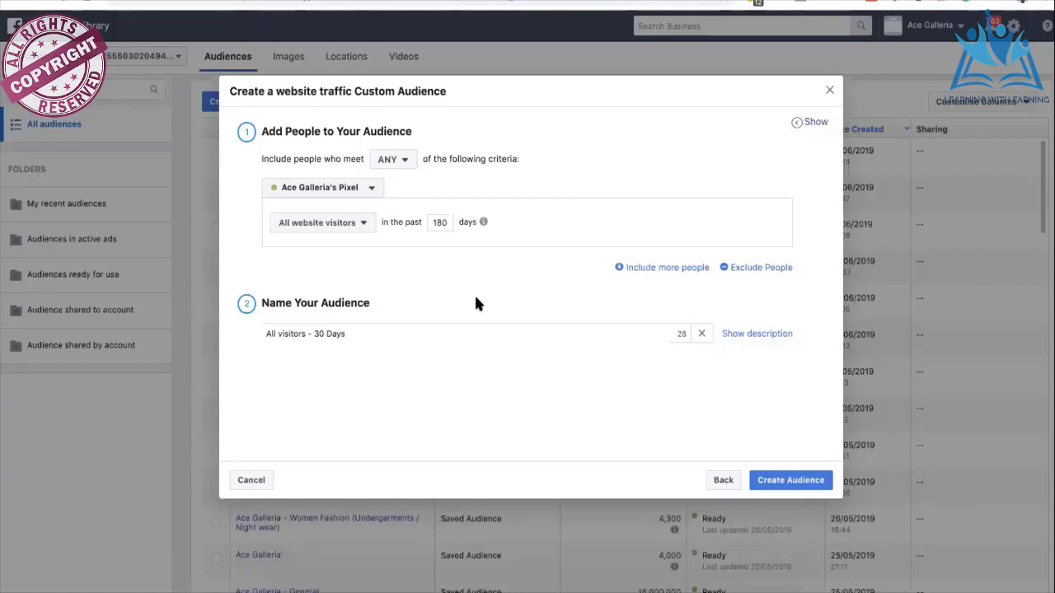
- Target people who visited specific web pages, with the URL containing the store's address for the 12 Pcs Emoji Face Fridge Magnetic Stickers product
left_click(349, 221)
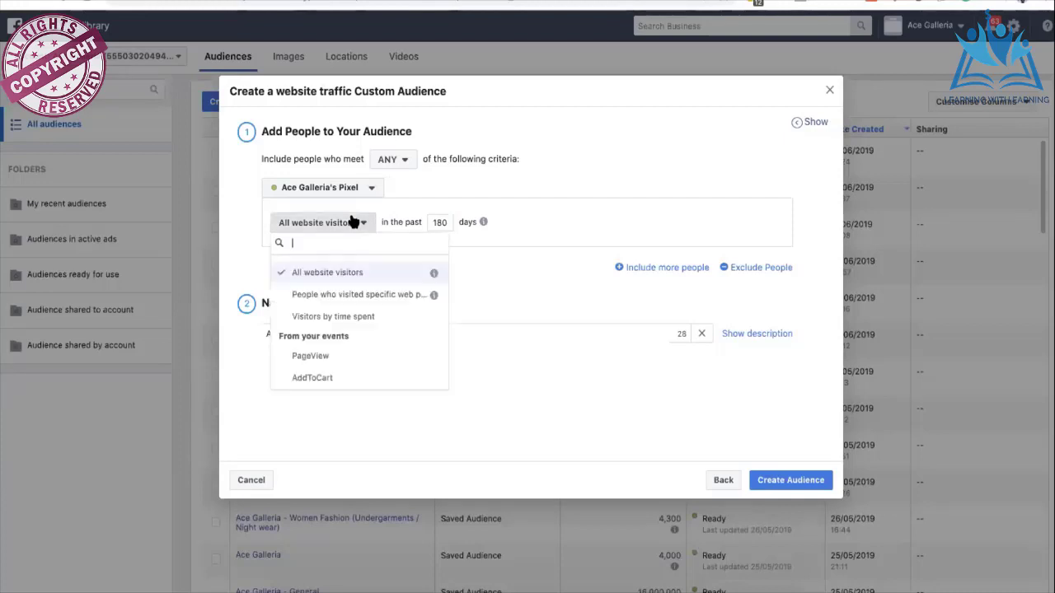
left_click(360, 297)
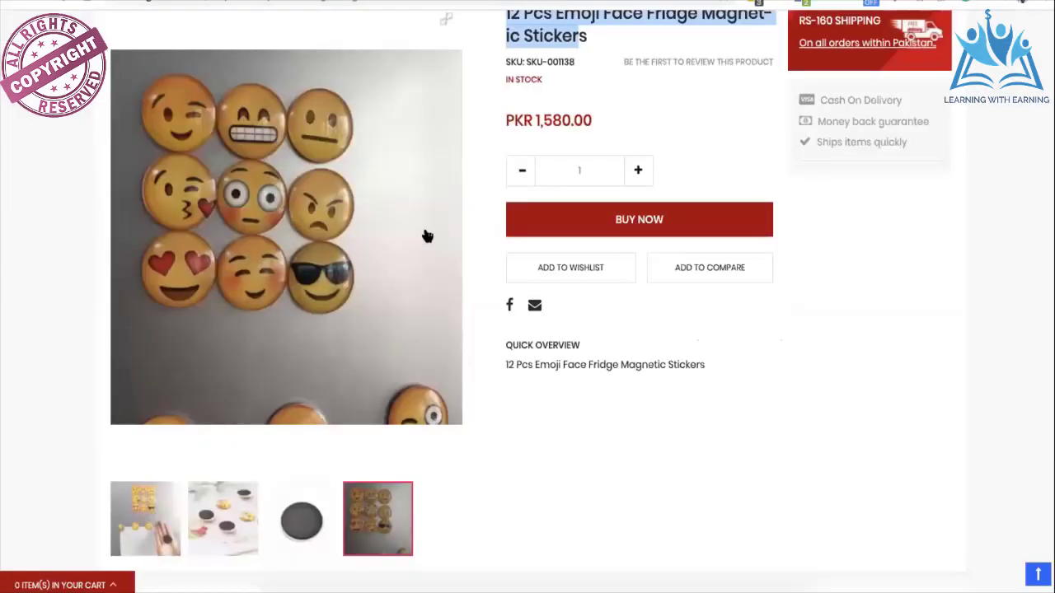
scroll(424, 235, "up", 3)
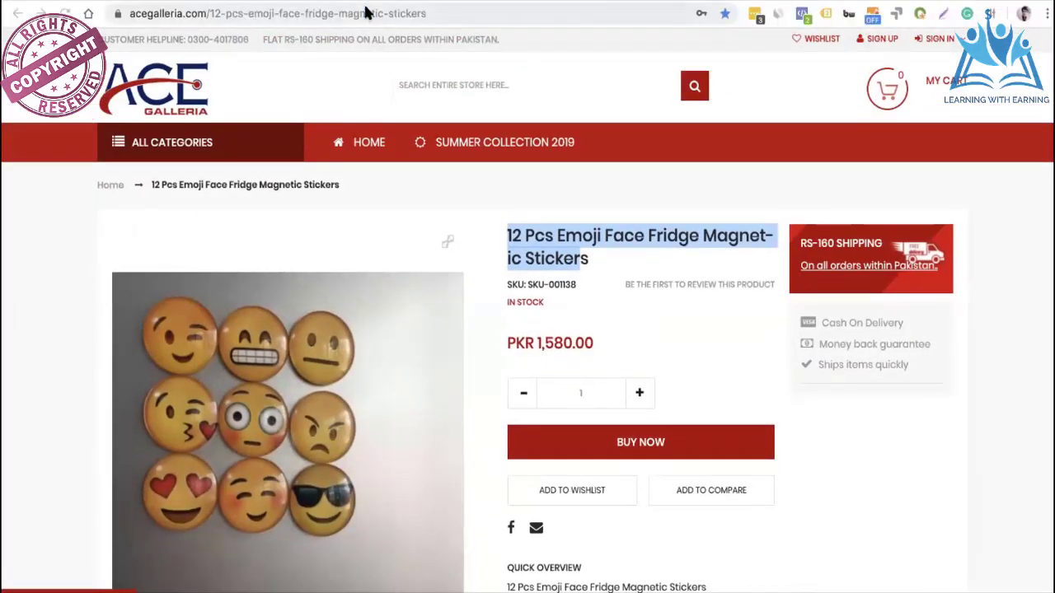
left_click(367, 13)
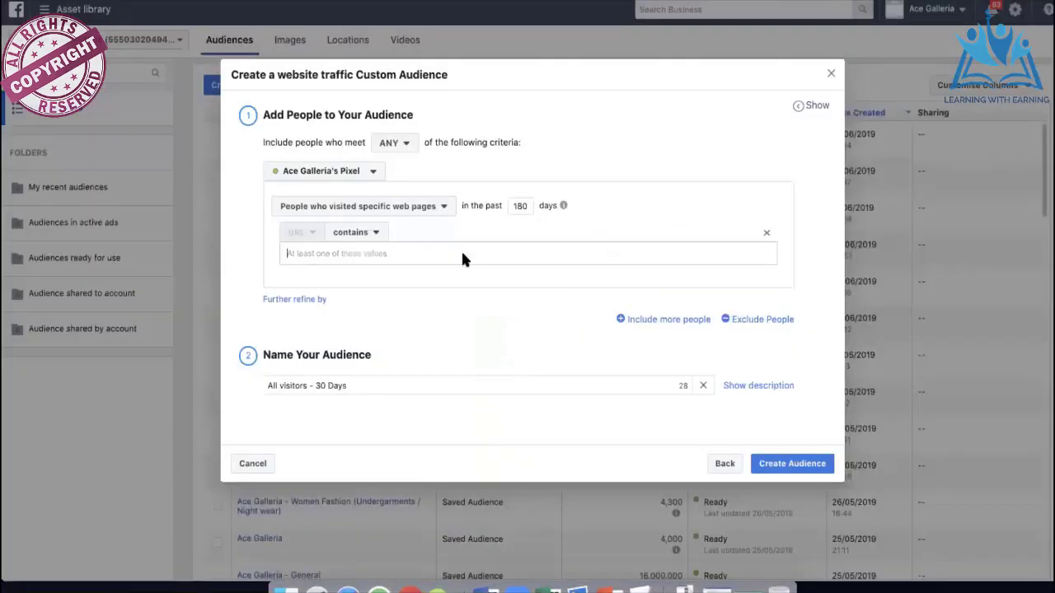
type("https://www.acegalleria.com/12-pcs-emoji-face-fridge-magnetic-stickers")
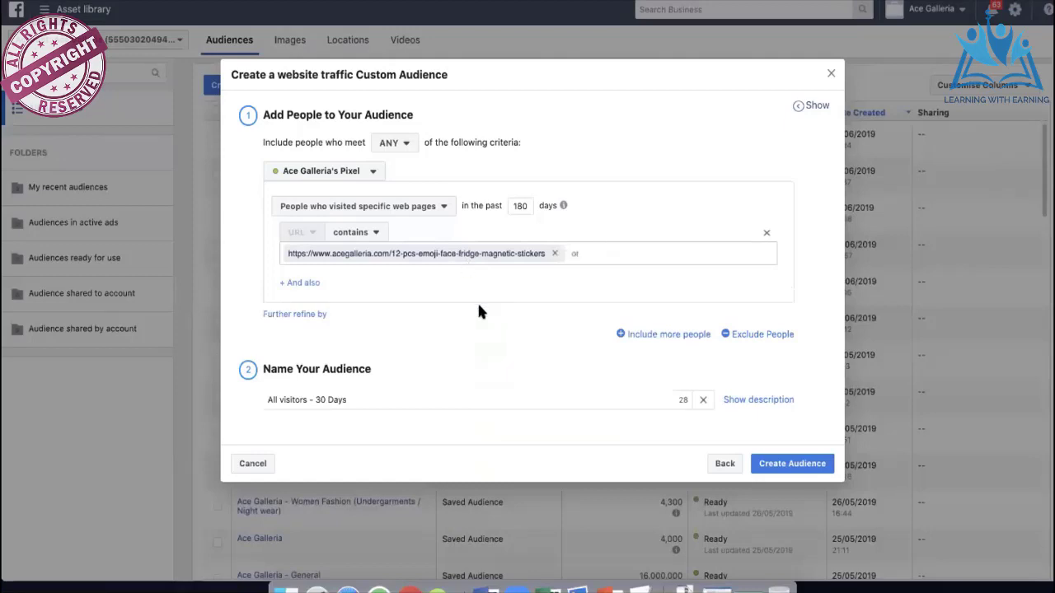
- Replace the product URL in the condition with the Summer Collection 2019 page address copied from the Ace Galleria store
left_click(384, 399)
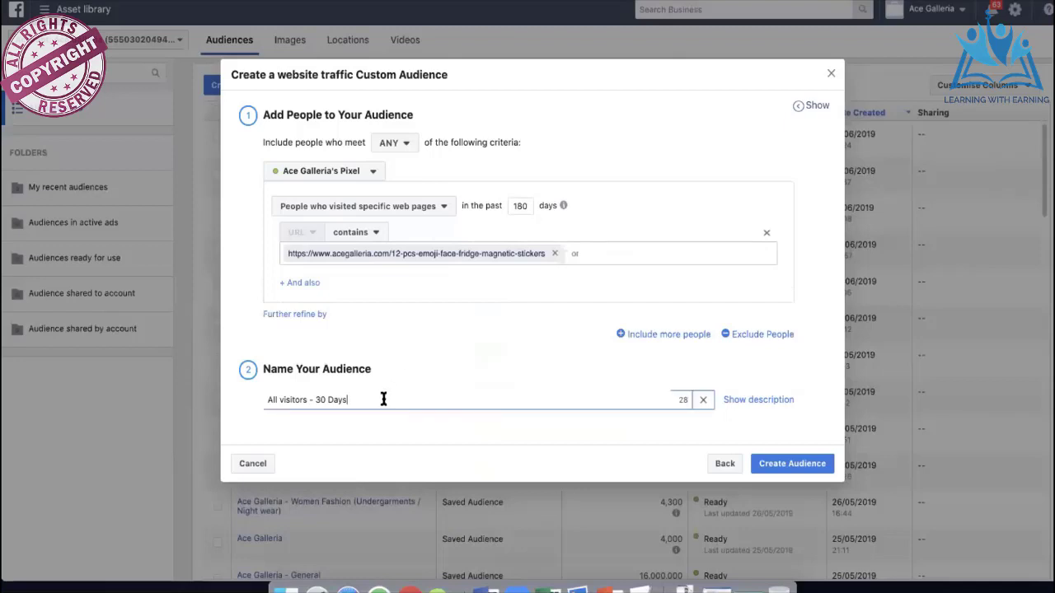
left_click(553, 254)
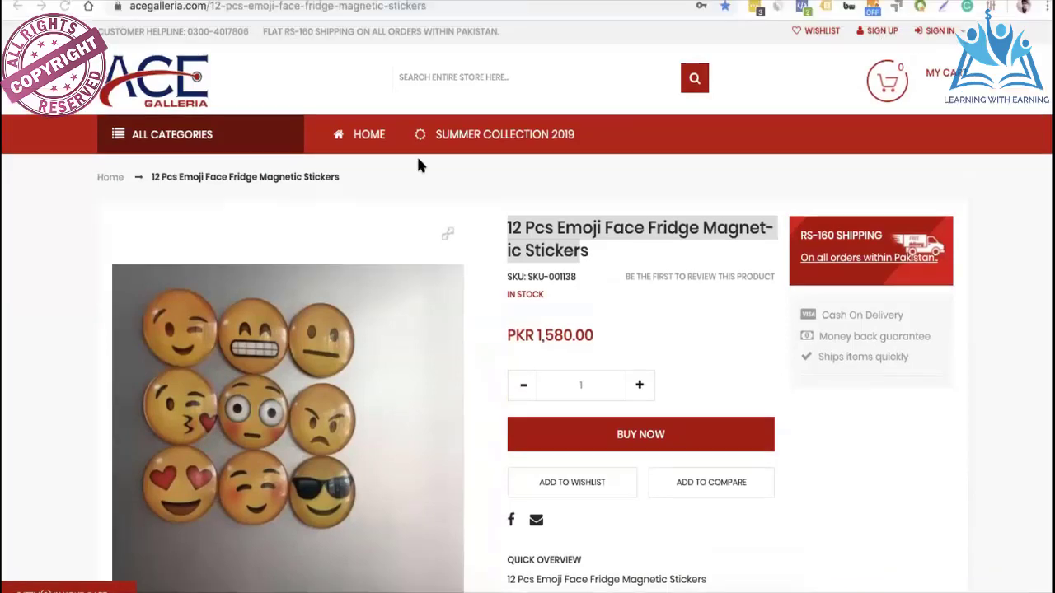
left_click(375, 116)
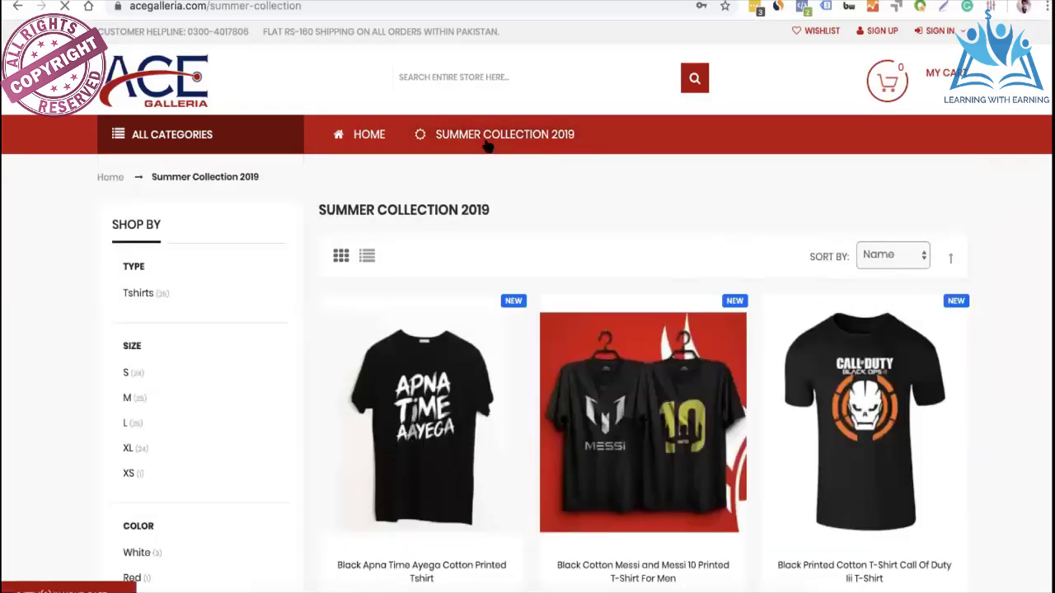
left_click(465, 14)
key("ctrl+c")
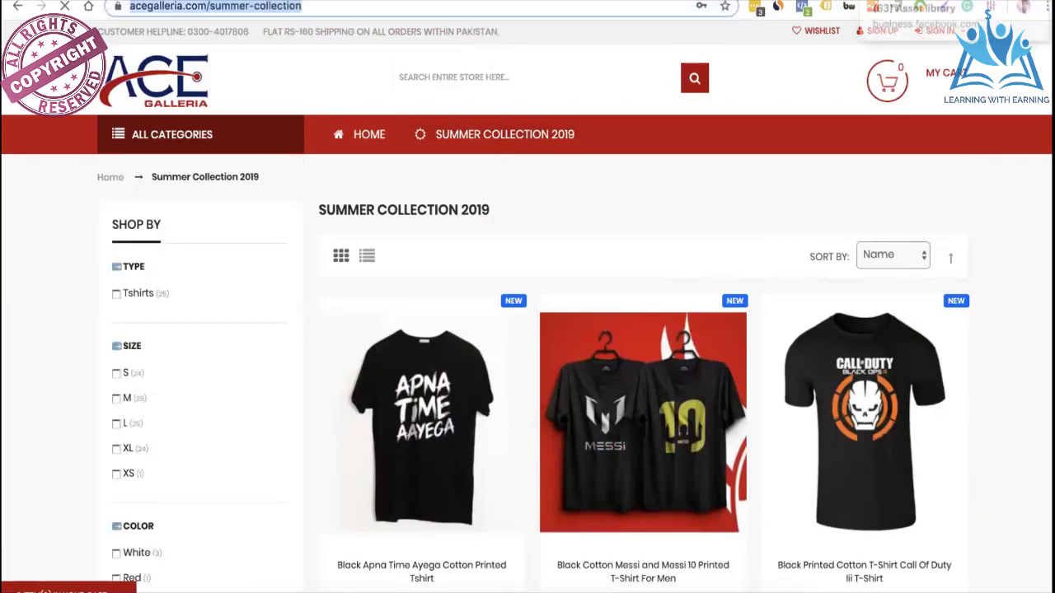
key("ctrl+Tab")
left_click(448, 279)
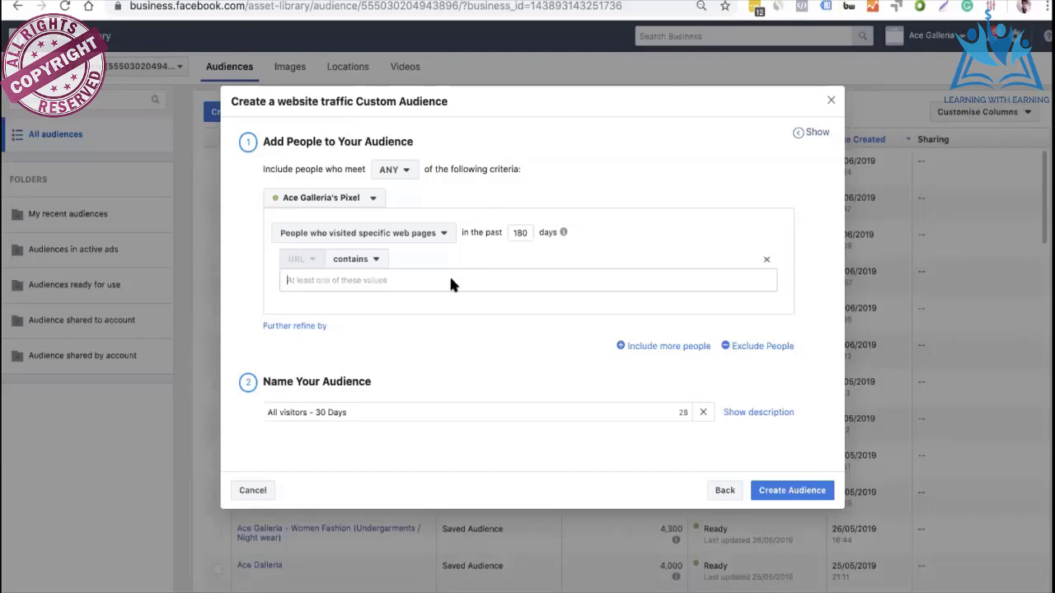
key("ctrl+v")
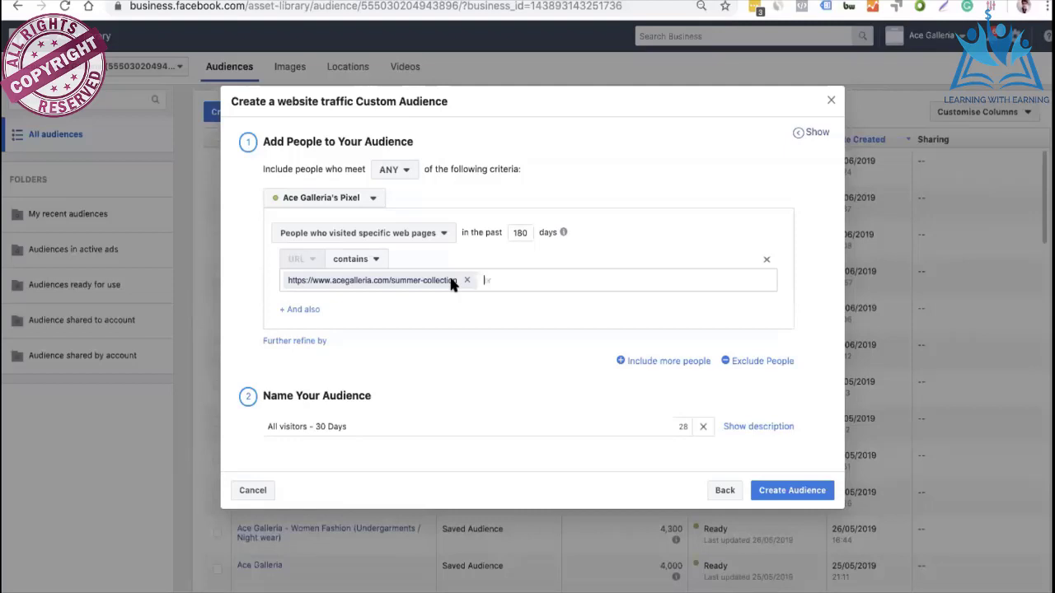
- Switch the audience criterion to visitors by time spent and set the percentile to the top 5%
left_click(434, 232)
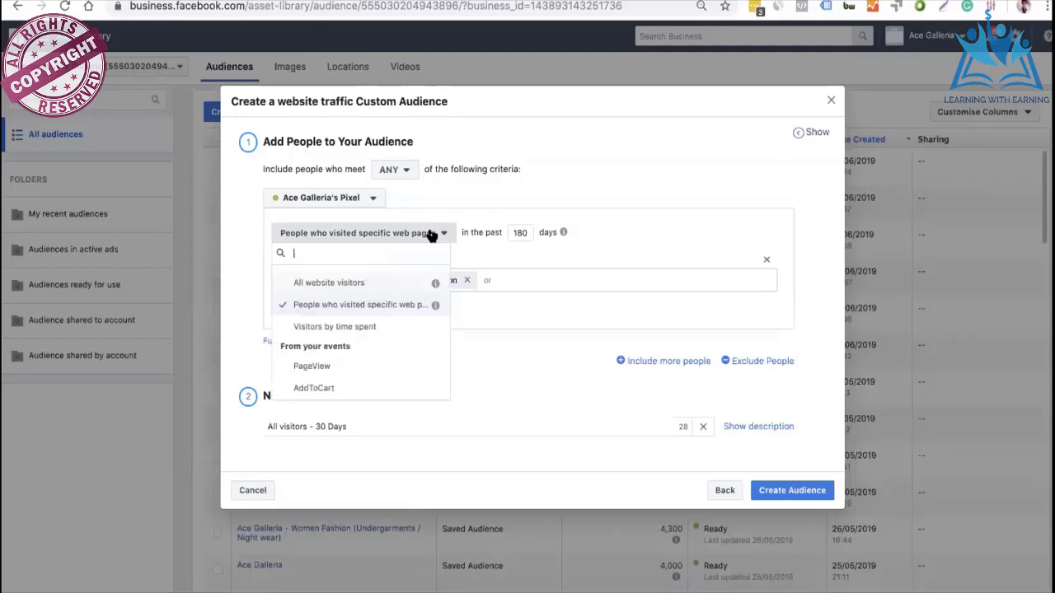
left_click(388, 326)
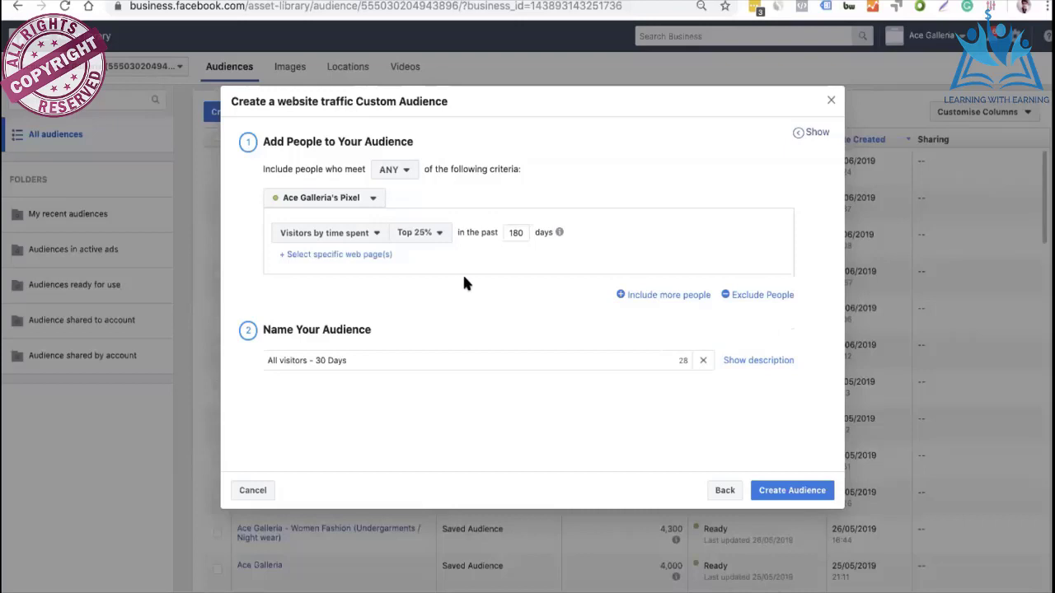
left_click(439, 234)
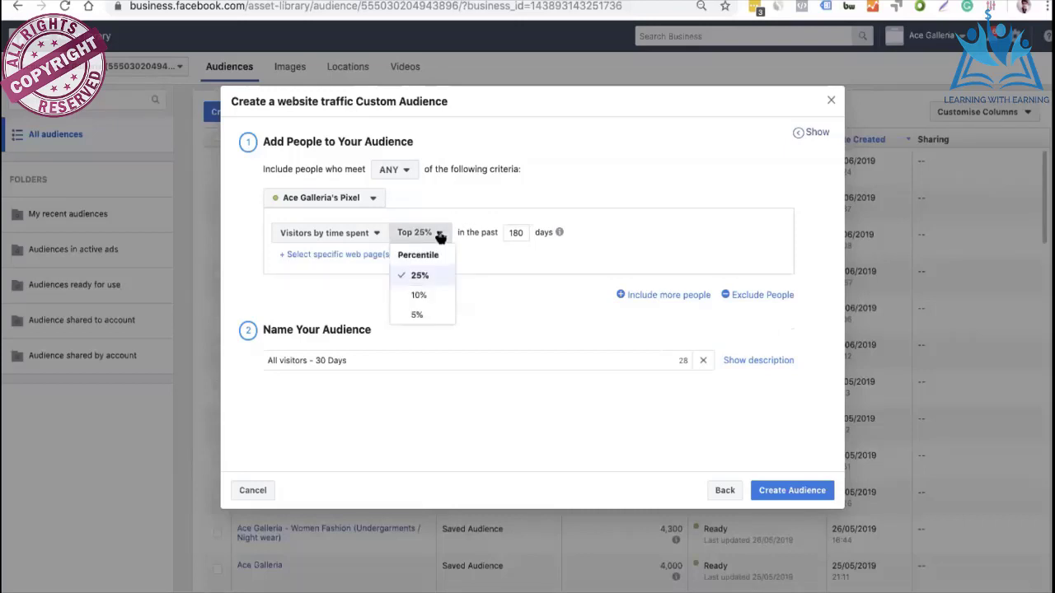
left_click(430, 277)
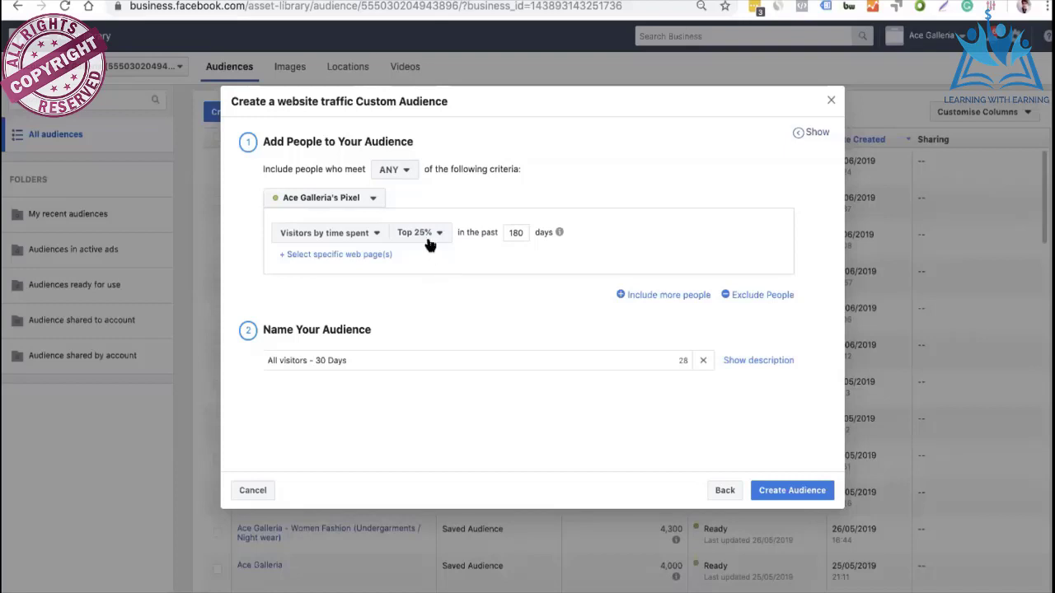
left_click(429, 242)
left_click(420, 314)
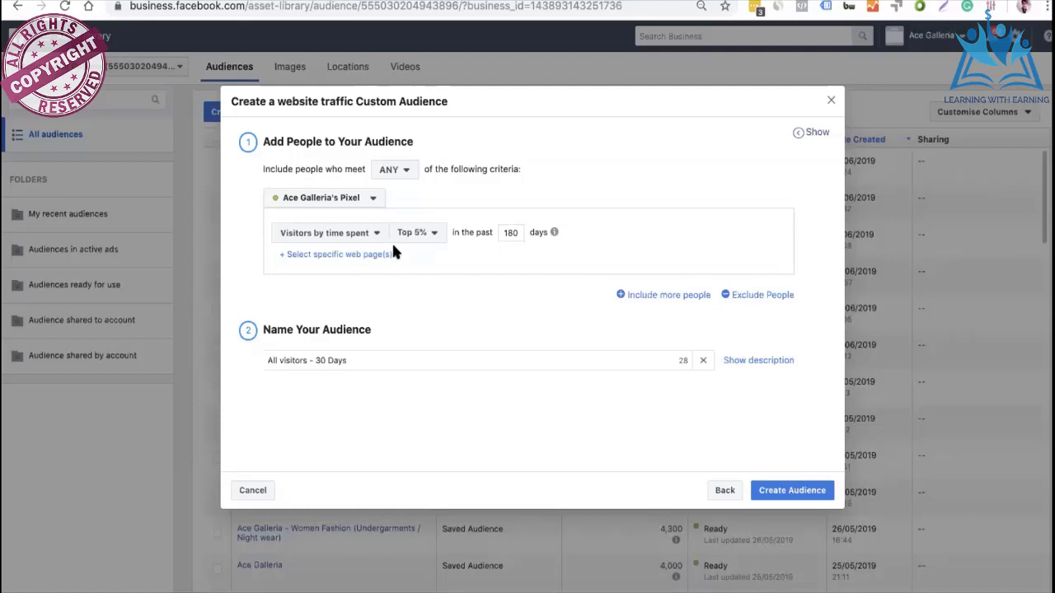
- Try the PageView event as the audience criterion, and replace it with the AddToCart event
left_click(360, 233)
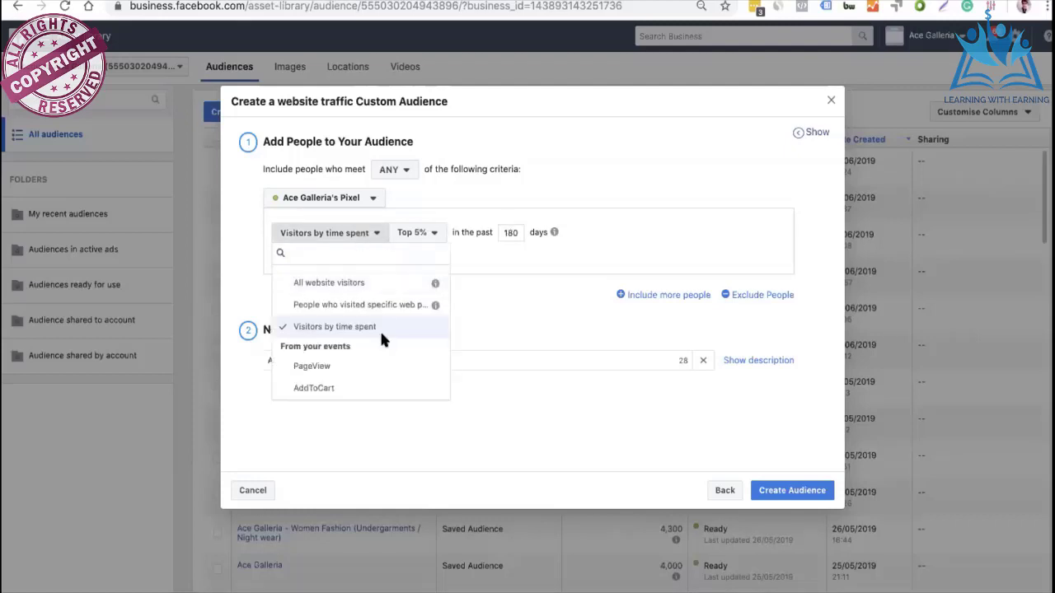
left_click(352, 366)
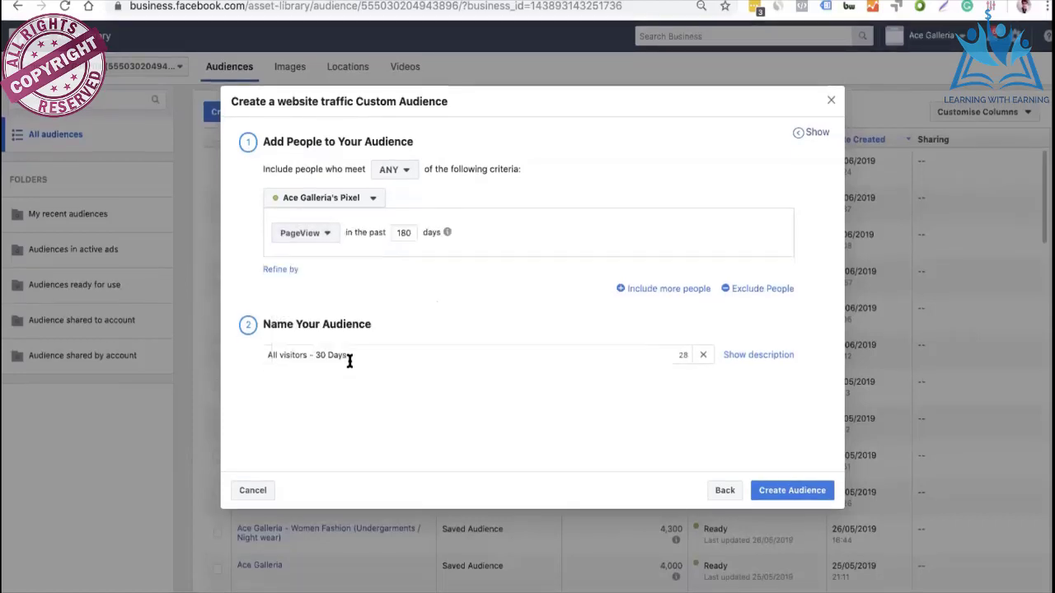
left_click(317, 238)
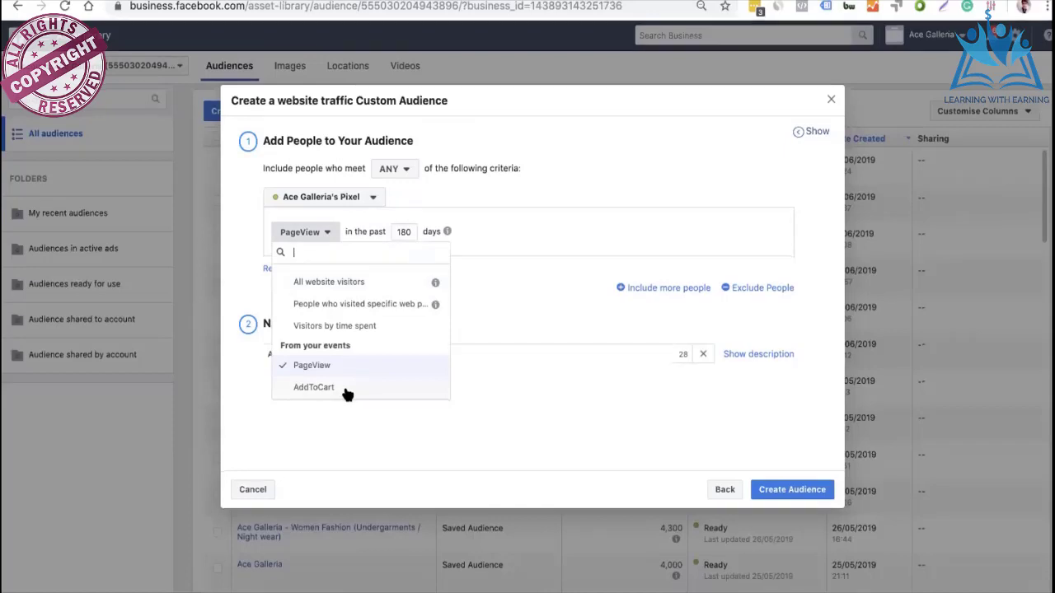
left_click(318, 388)
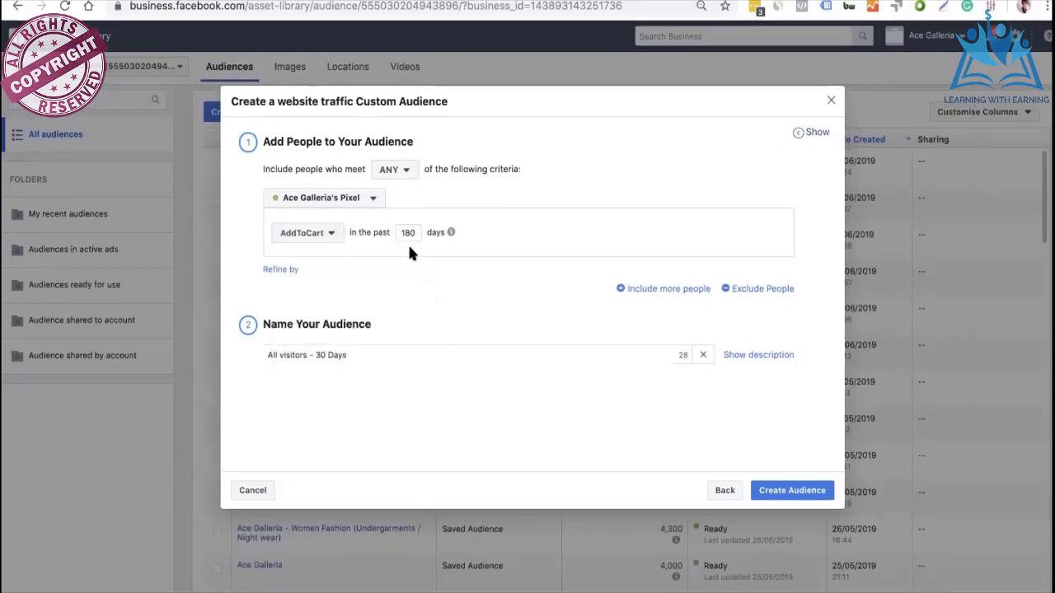
- Switch the criterion back to people who visited specific web pages and add "/Pu" as the URL contains value
left_click(312, 234)
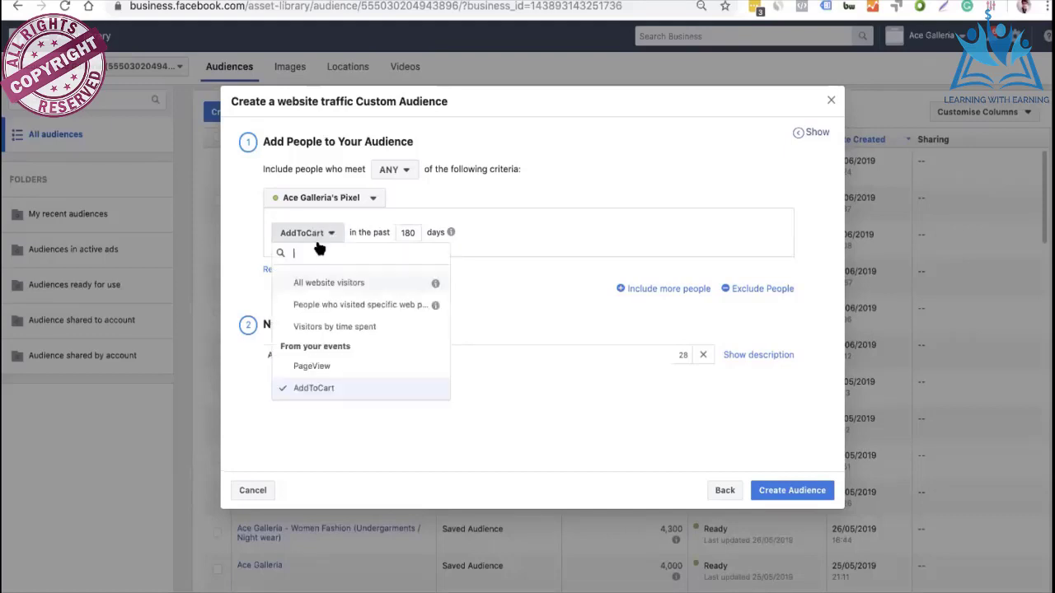
left_click(336, 306)
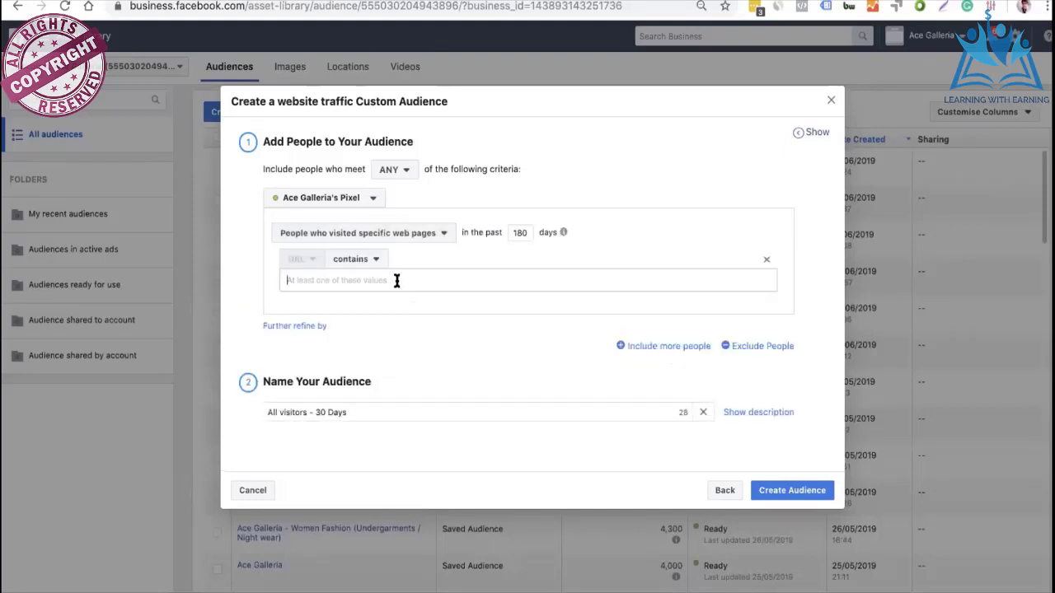
type("/Pu")
key("ctrl+Tab")
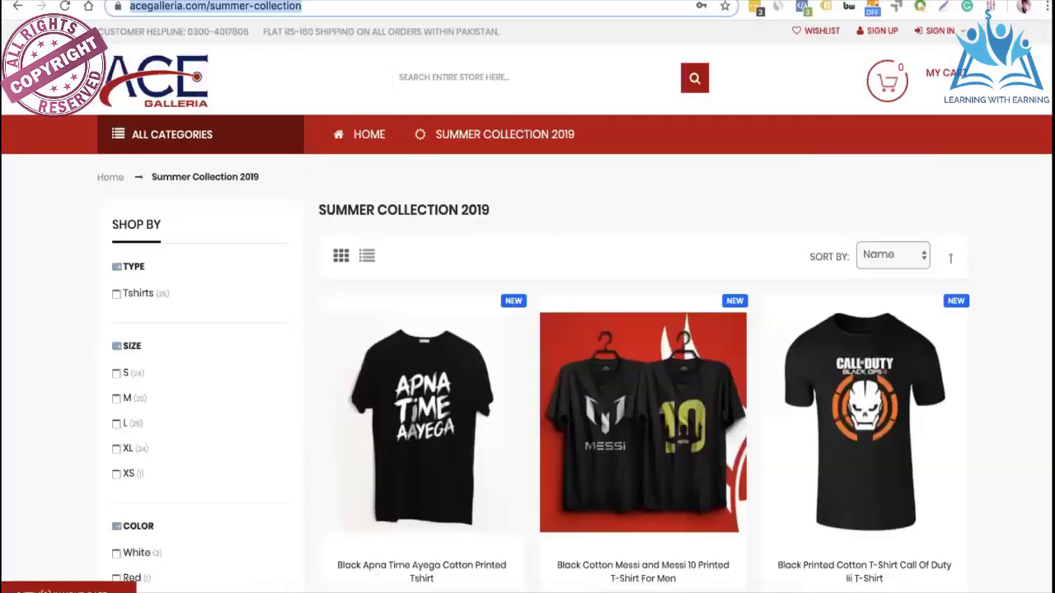
key("ctrl+shift+Tab")
key("Return")
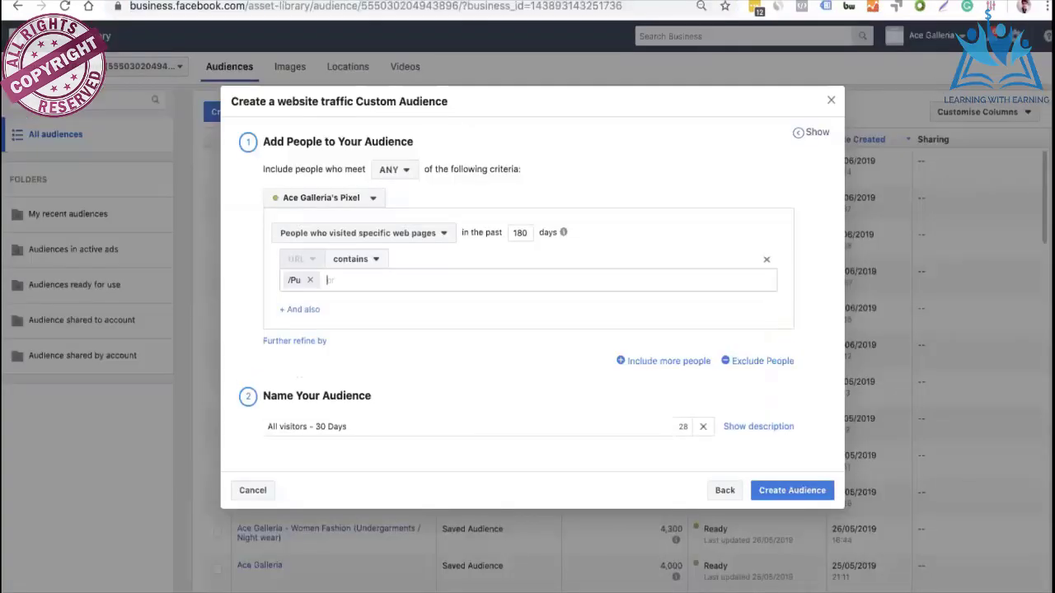
- Switch to the Ace Galleria store and open the Black Apna Time Ayega Cotton Printed Tshirt from the Summer Collection 2019
key("ctrl+Tab")
left_click(523, 119)
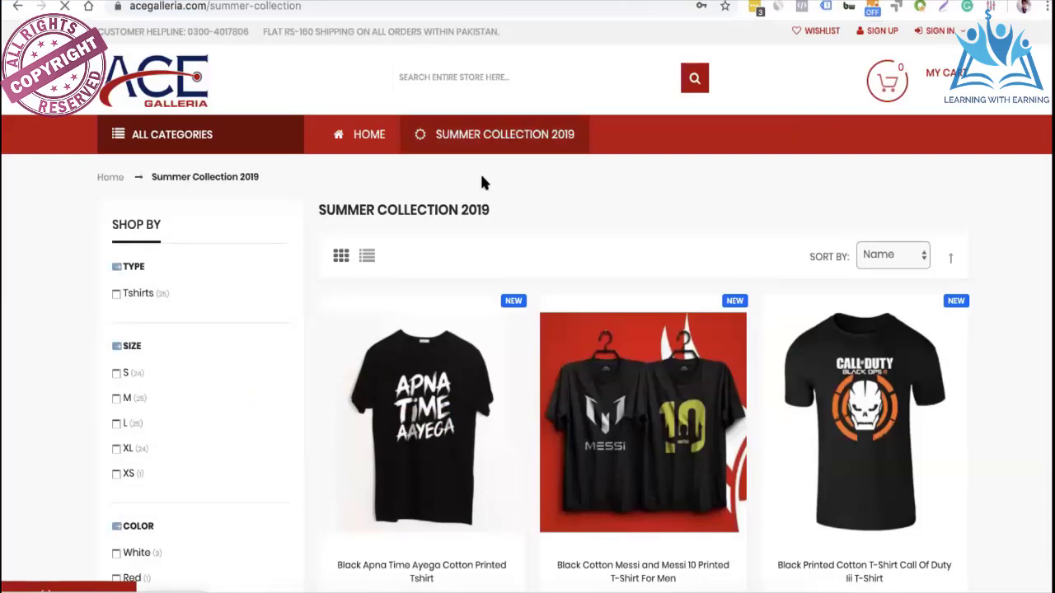
scroll(483, 183, "down", 1)
left_click(421, 313)
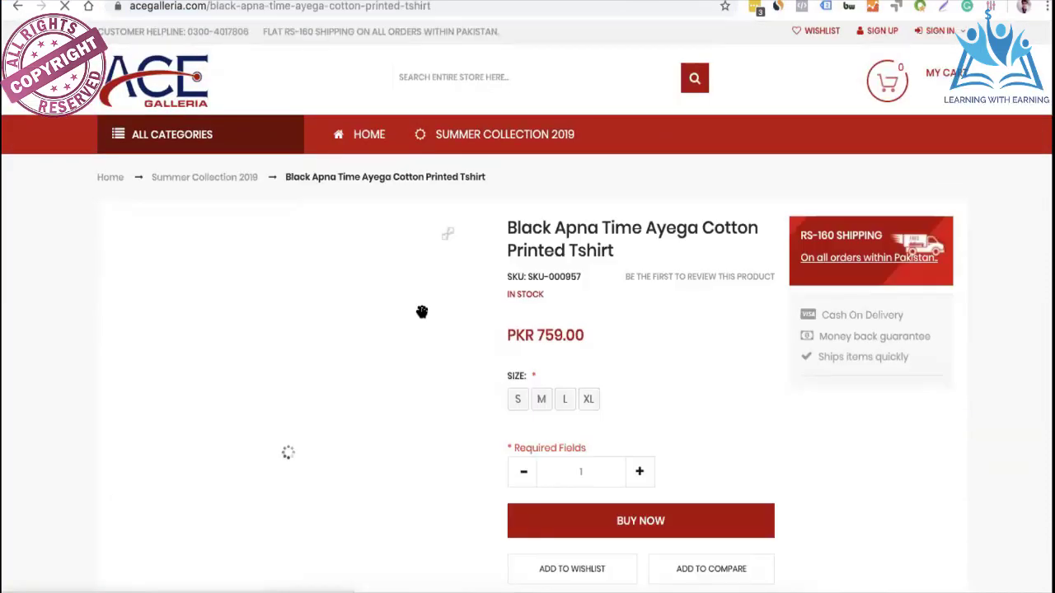
- Choose size L for the Black Apna Time Ayega Cotton Printed Tshirt and proceed to buy it
scroll(495, 323, "down", 1)
left_click(542, 333)
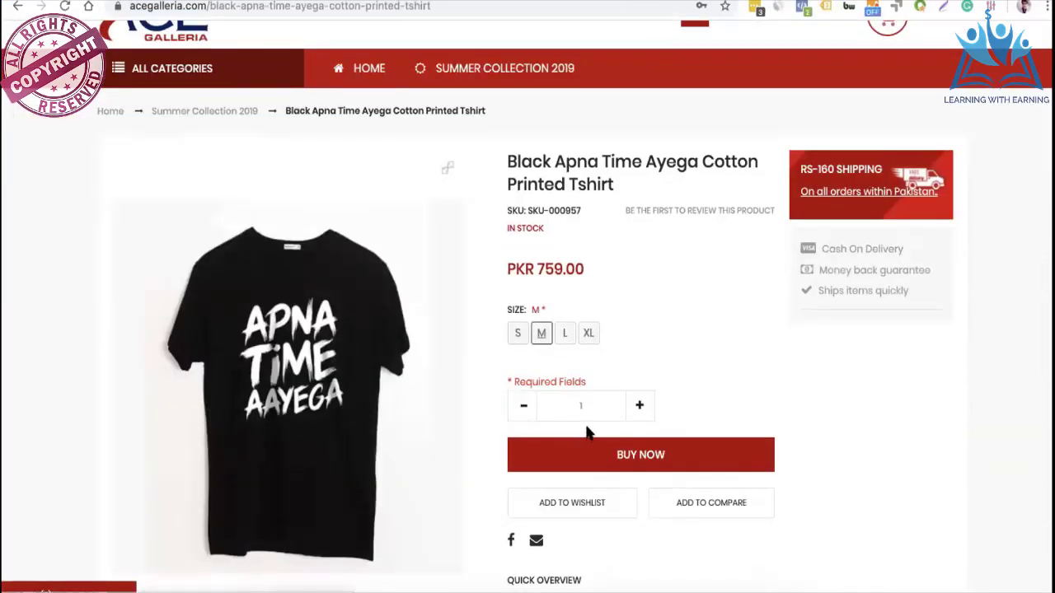
left_click(520, 338)
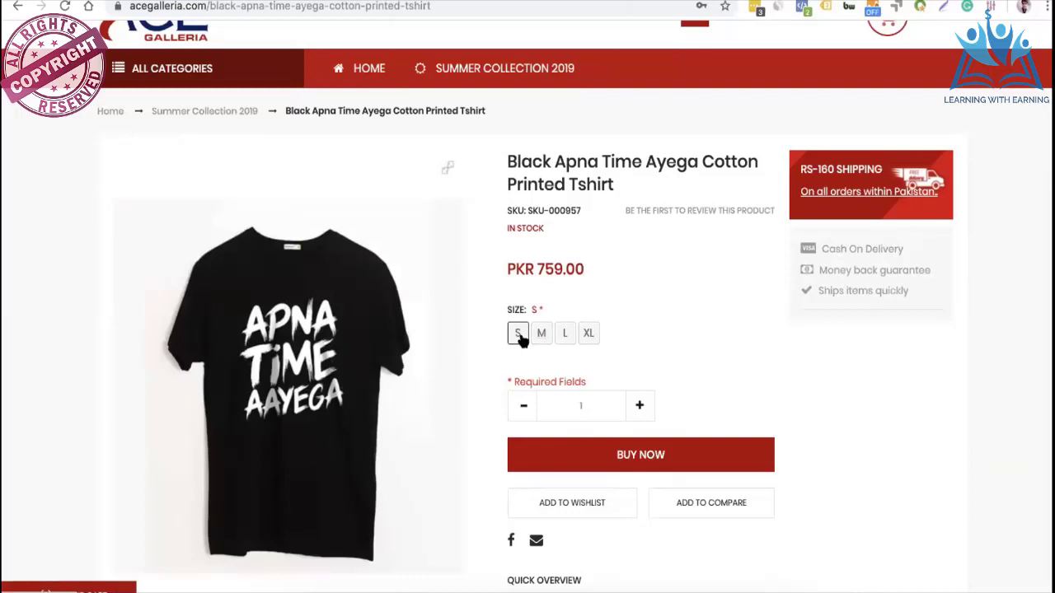
left_click(564, 333)
left_click(594, 458)
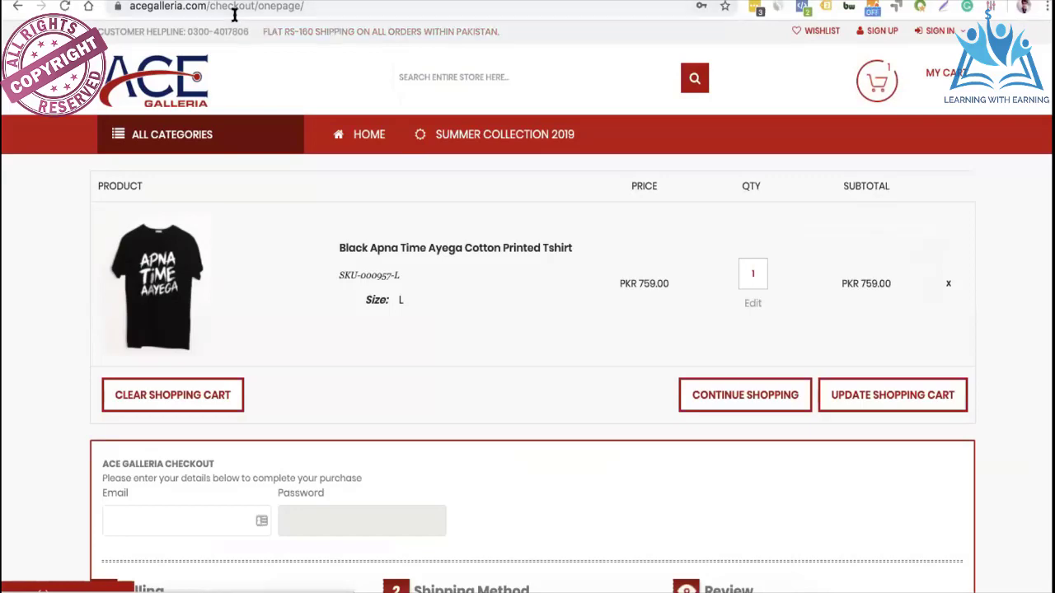
- Copy "checkout" from the store's checkout page address and use it to replace "/Pu" as the audience's URL contains value in Facebook
left_click(235, 8)
double_click(294, 7)
key("ctrl+c")
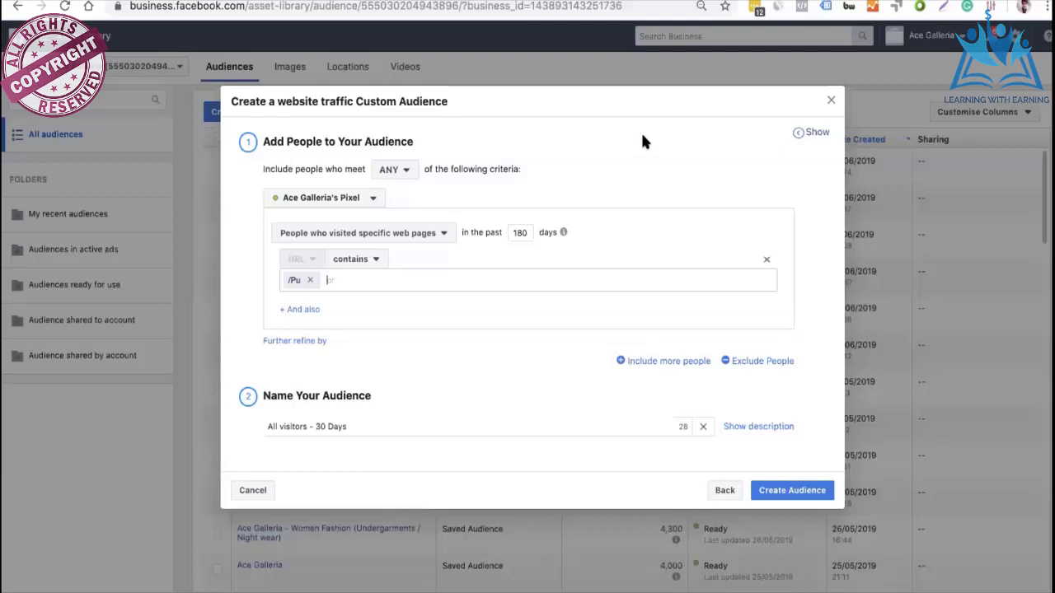
key("BackSpace")
key("ctrl+v")
key("Return")
left_click(389, 424)
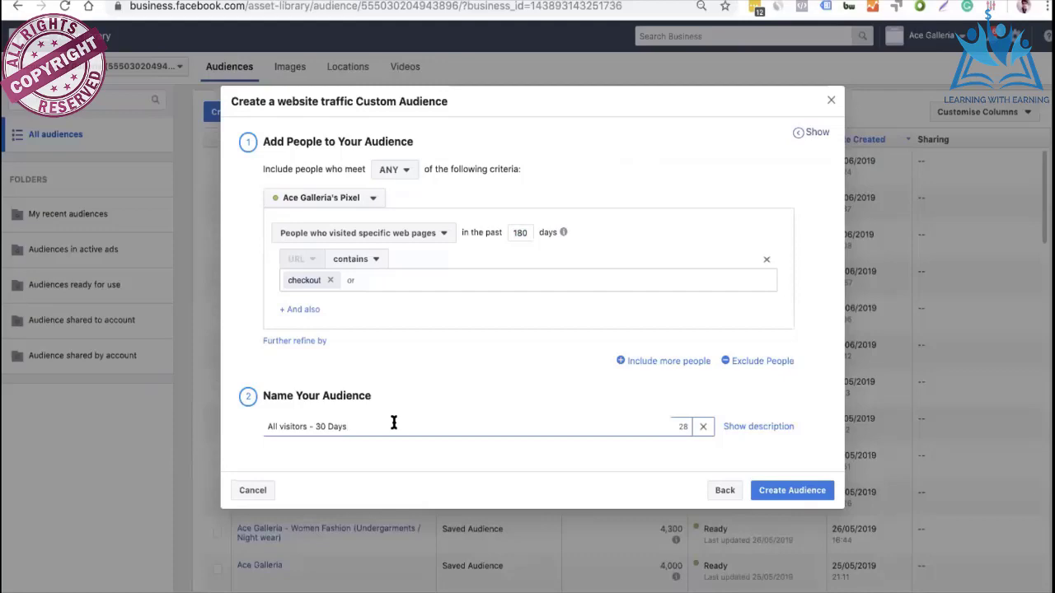
- Return to the Custom Audience sources, review the Facebook Page source's engagement criteria, and exit without creating an audience
left_click(723, 490)
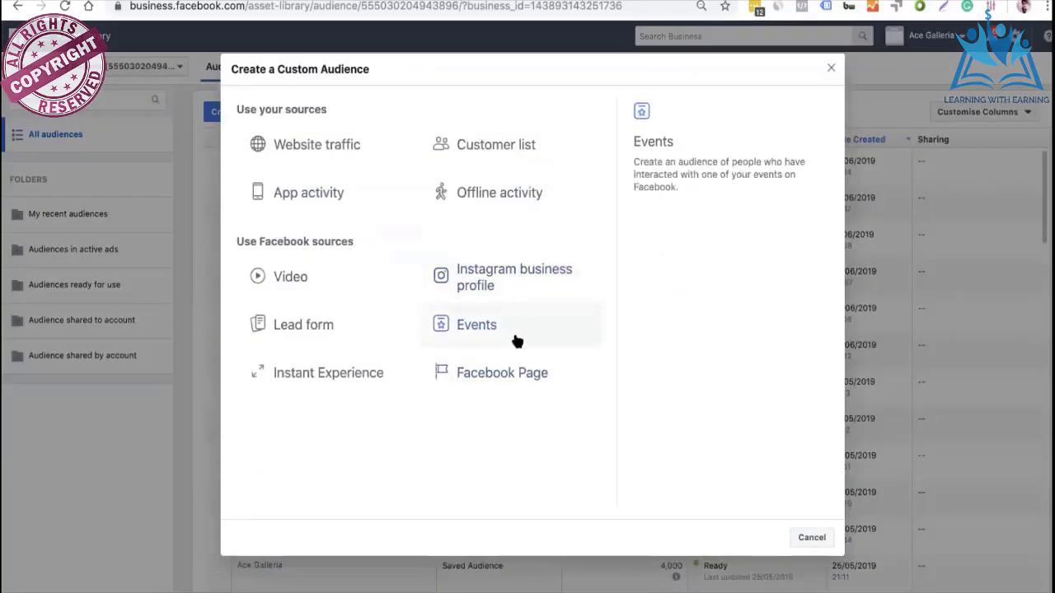
left_click(517, 378)
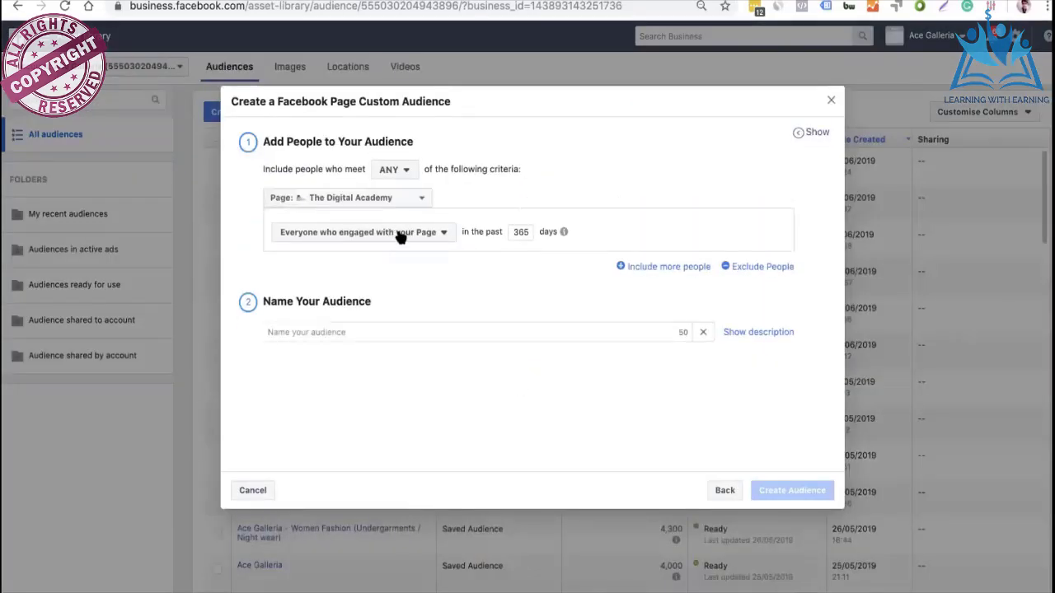
double_click(498, 231)
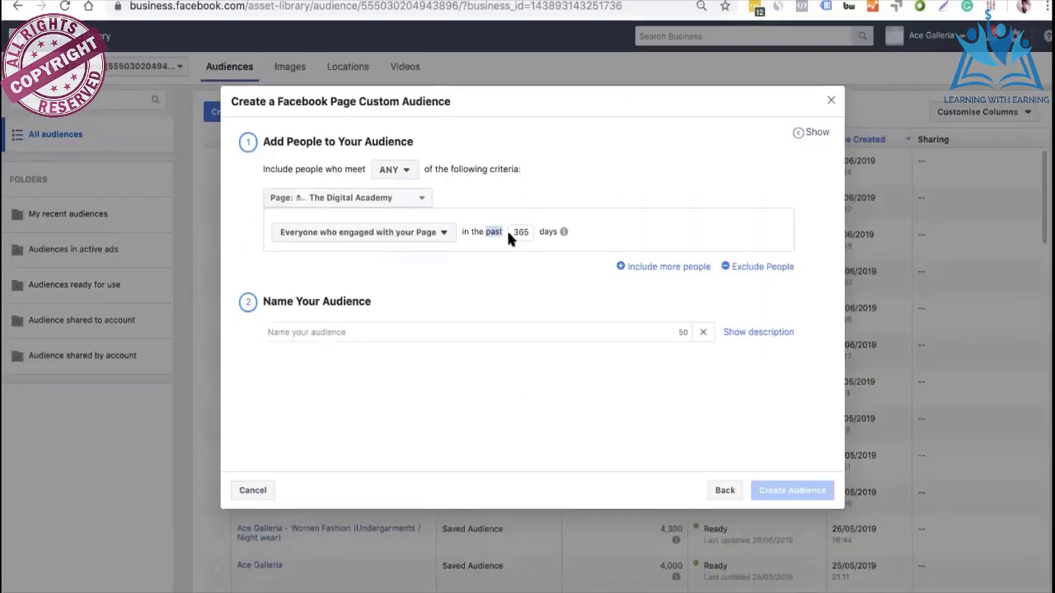
left_click(522, 233)
left_click(425, 238)
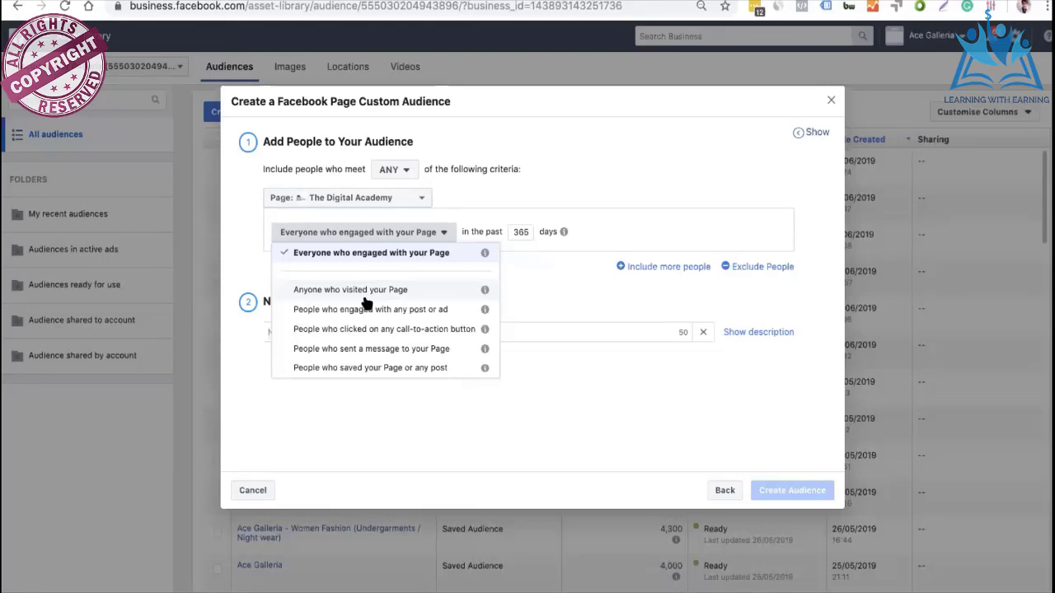
left_click(831, 101)
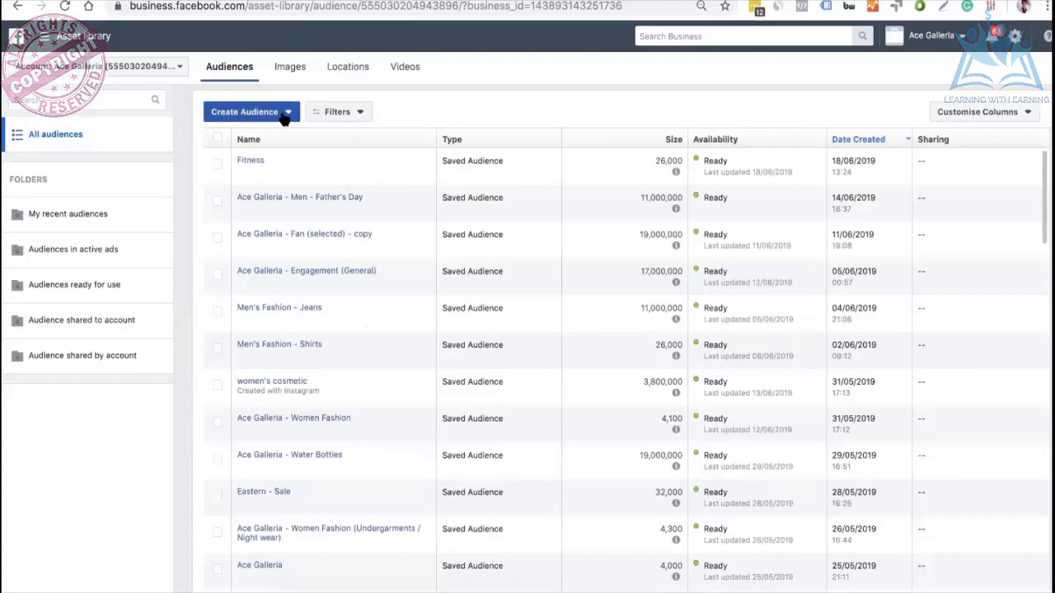